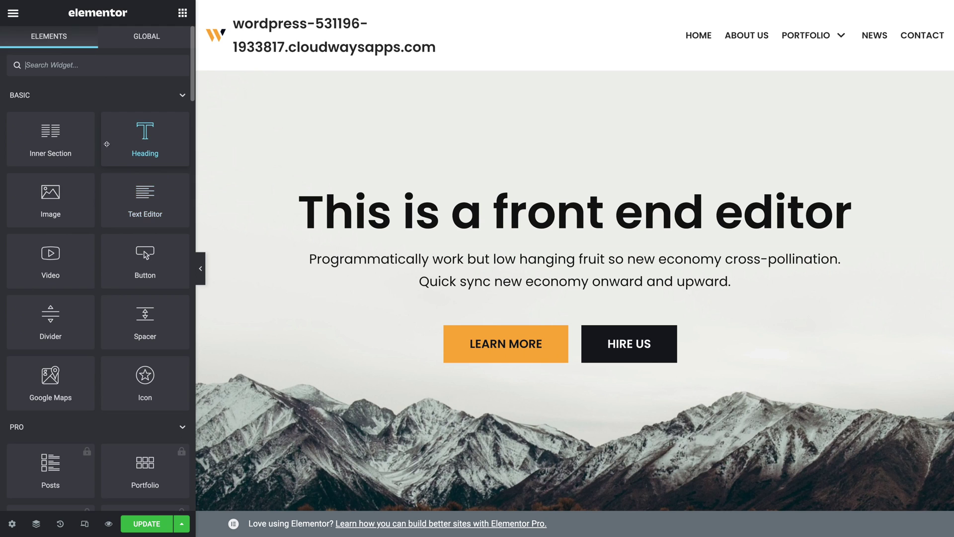
- Add a Heading widget below the hero paragraph and change its text to 'This is a new heading'
drag(141, 139, 499, 293)
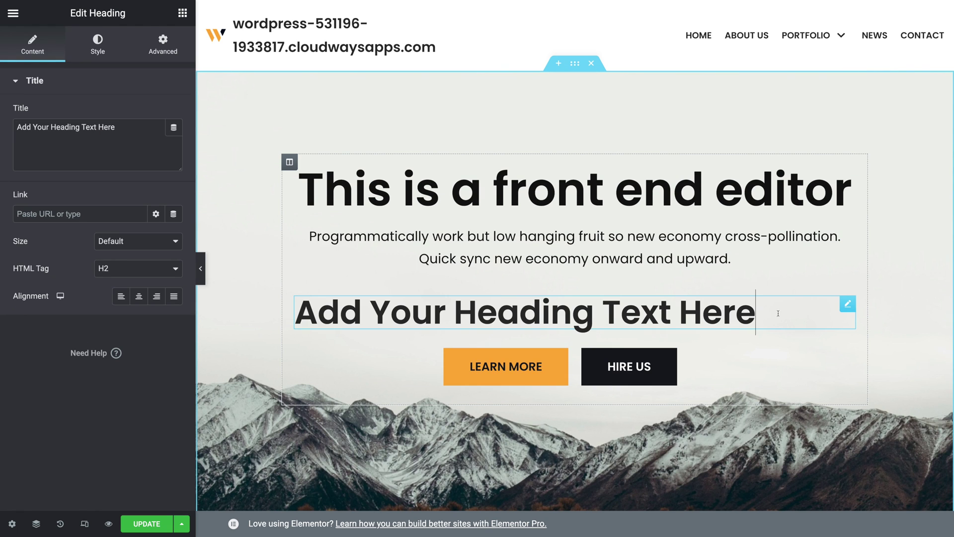
drag(784, 313, 330, 315)
text(This is a new heading)
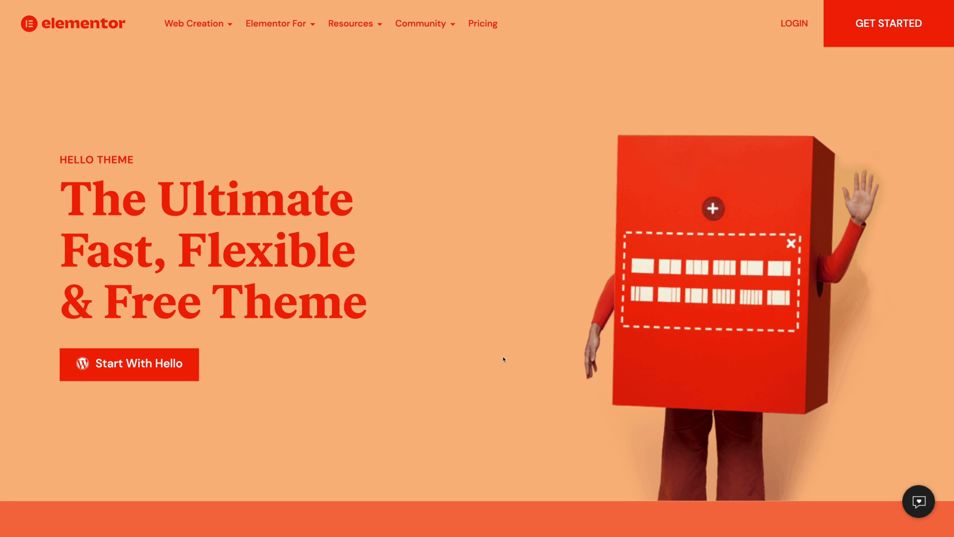
- Scroll down the Elementor Hello theme page
scroll(503, 359, down, 10)
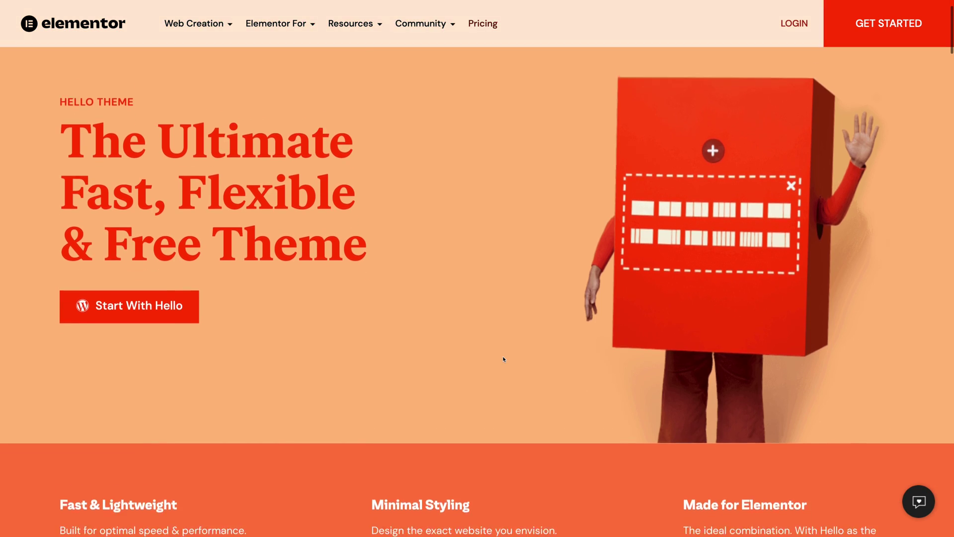
scroll(504, 359, down, 5)
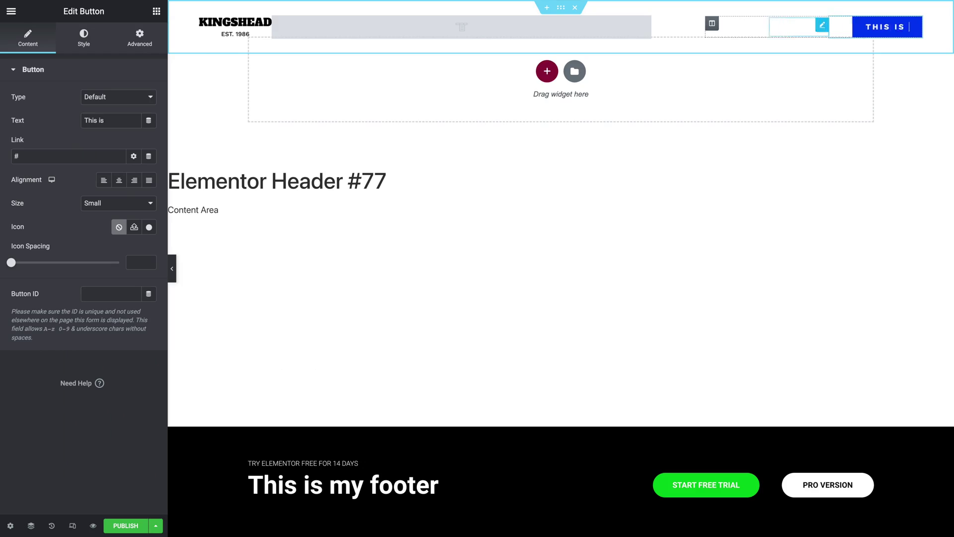
- Set the header button to 'This is my header' and title the popup 'This is my attention grabbing pop up'
text(my header)
double_click(867, 30)
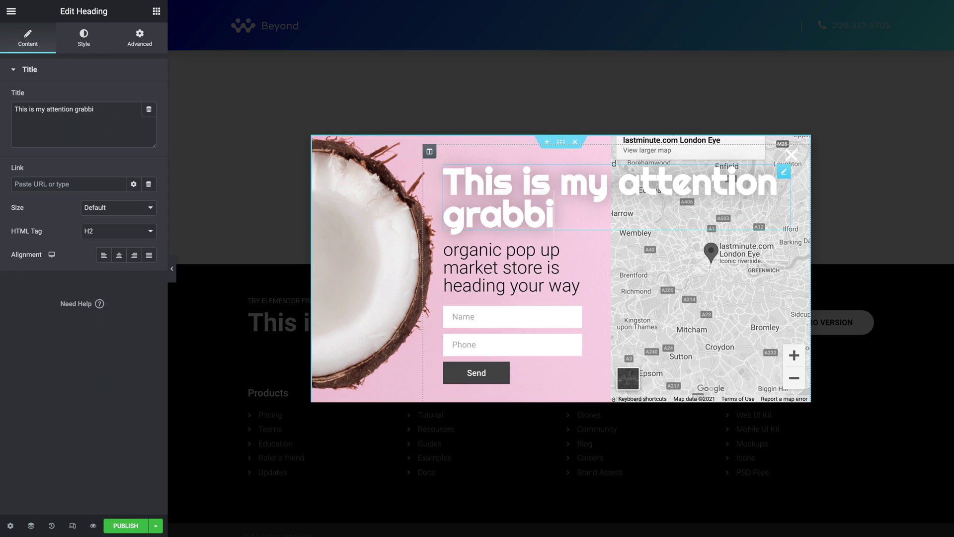
text(ng pop up)
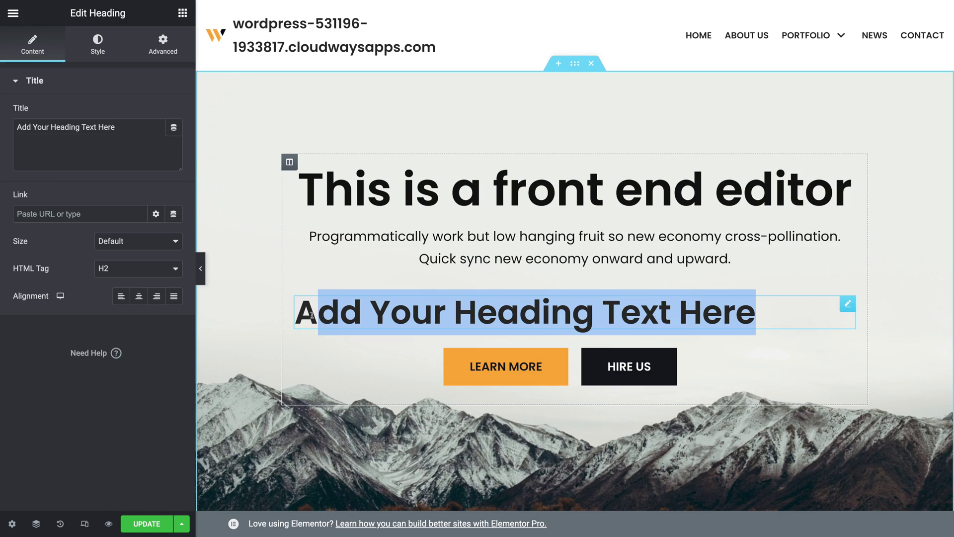
- Change the heading to 'This is a new heading!' and move WPBakery's Featured Posts Slider below the Button
drag(320, 312, 295, 312)
text(This is )
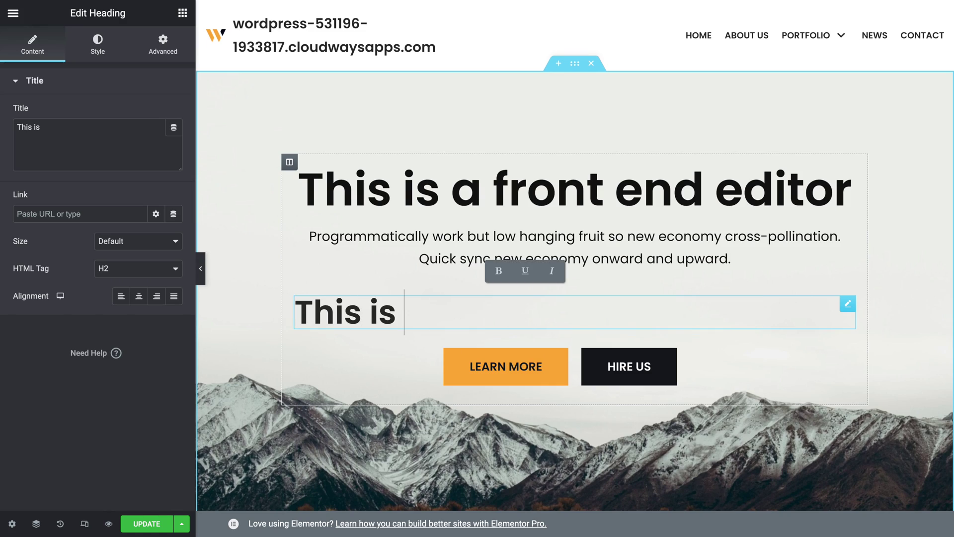
text(a new heading!)
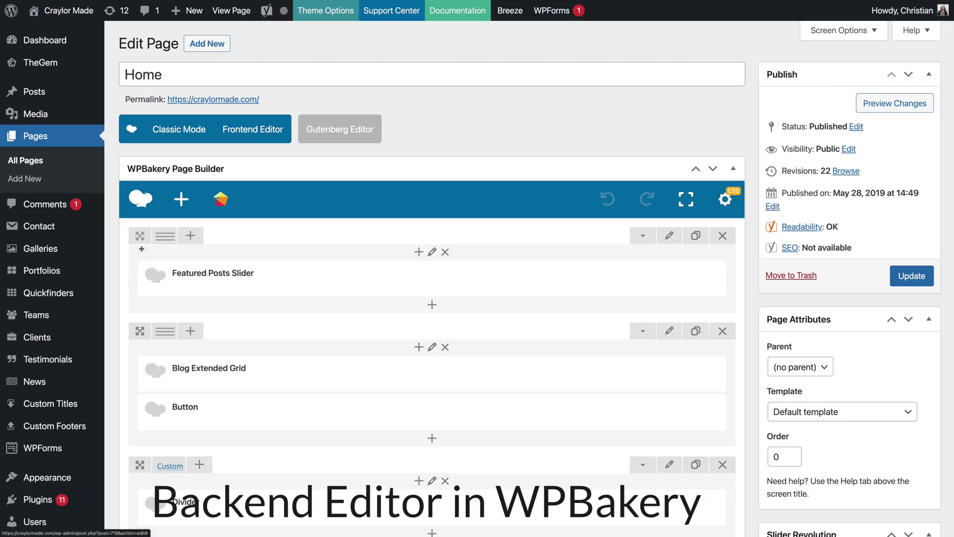
drag(140, 238, 195, 263)
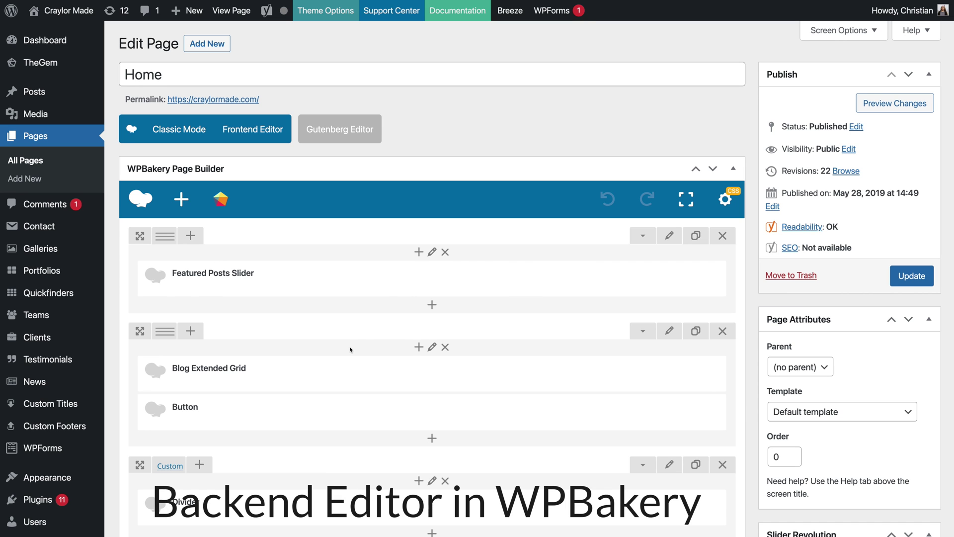
scroll(351, 350, down, 2)
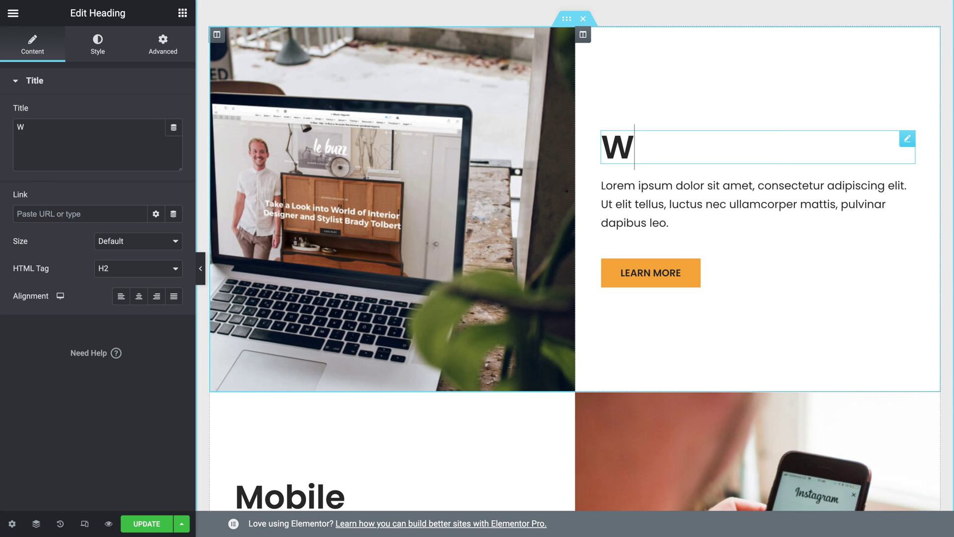
- Title the first service block 'Web Design' and relabel its Learn More button with Contact text
text(eb)
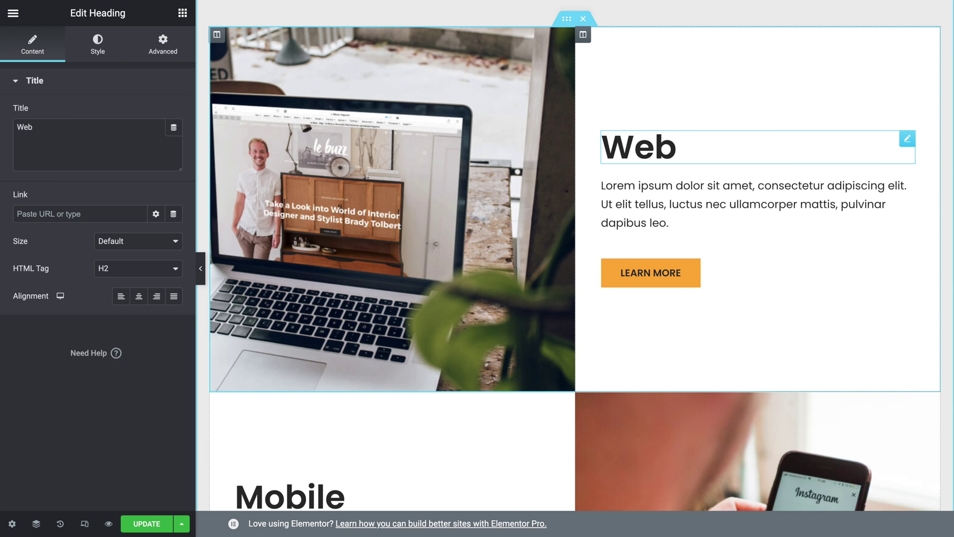
text( Design)
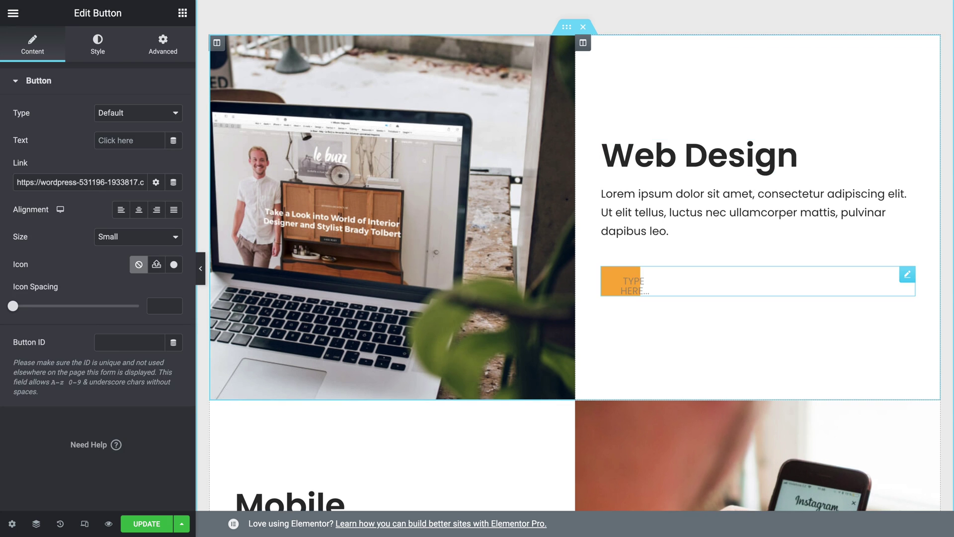
text(Contact U)
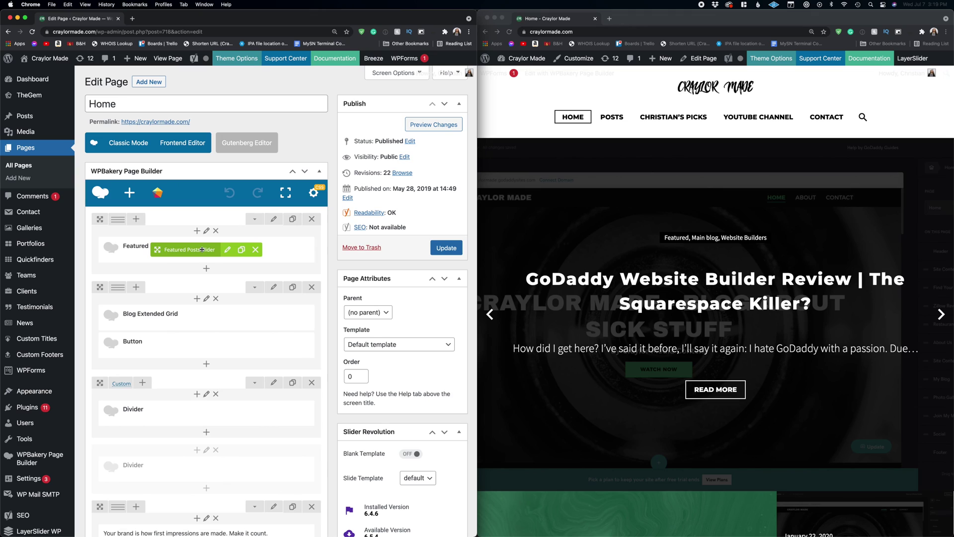
- Drop the Featured Posts Slider under the Button, update the page, and reload the live site
drag(156, 250, 188, 380)
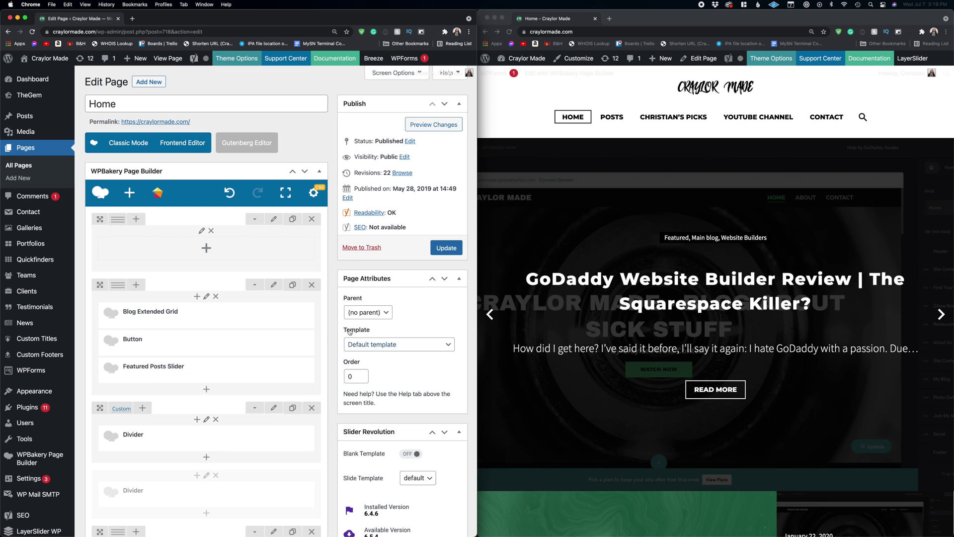
click(445, 249)
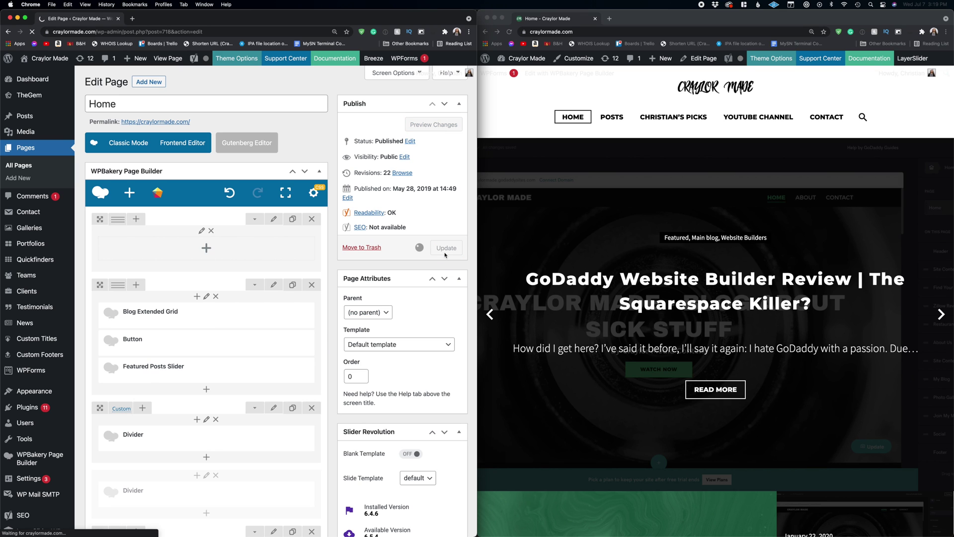
click(510, 32)
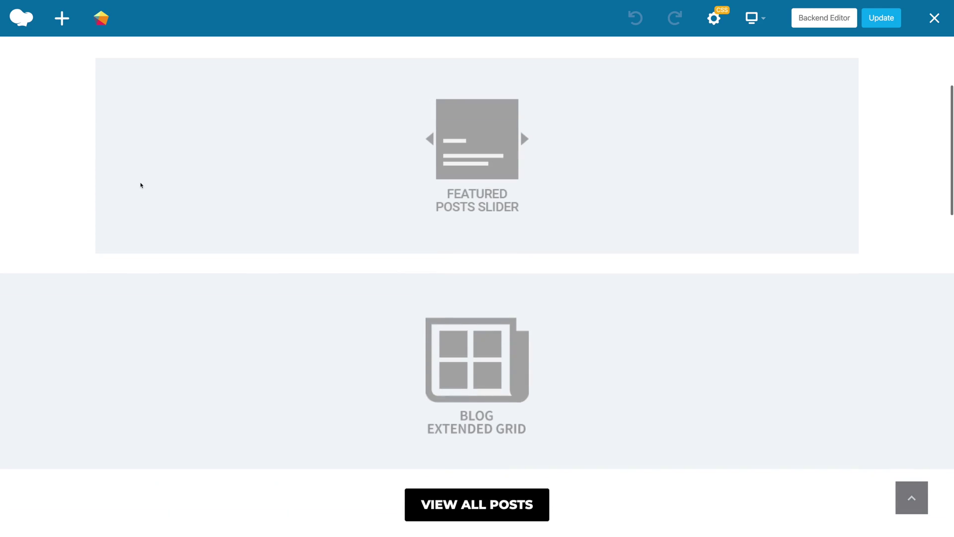
- Replace 'brand' with 'company' in the hero Text Block and save the change
scroll(141, 184, down, 6)
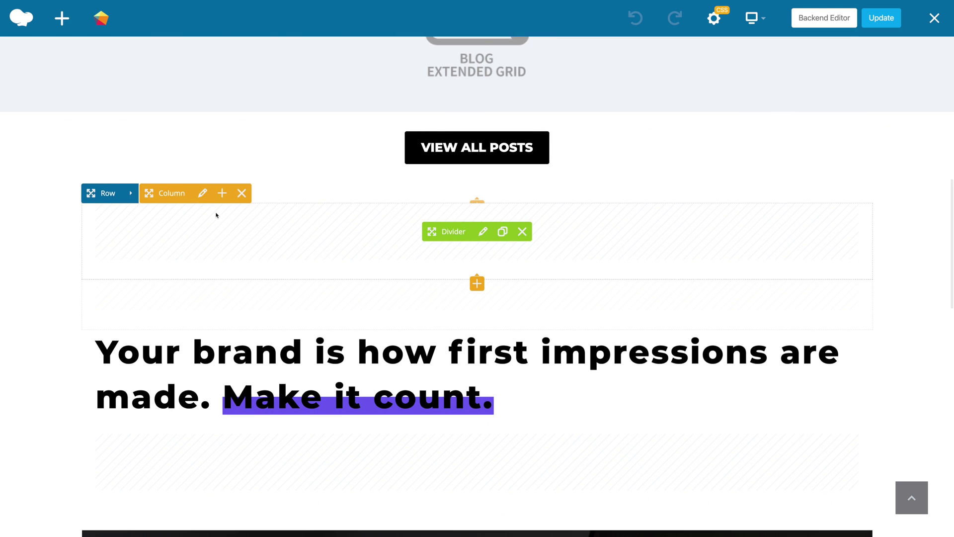
scroll(217, 215, down, 3)
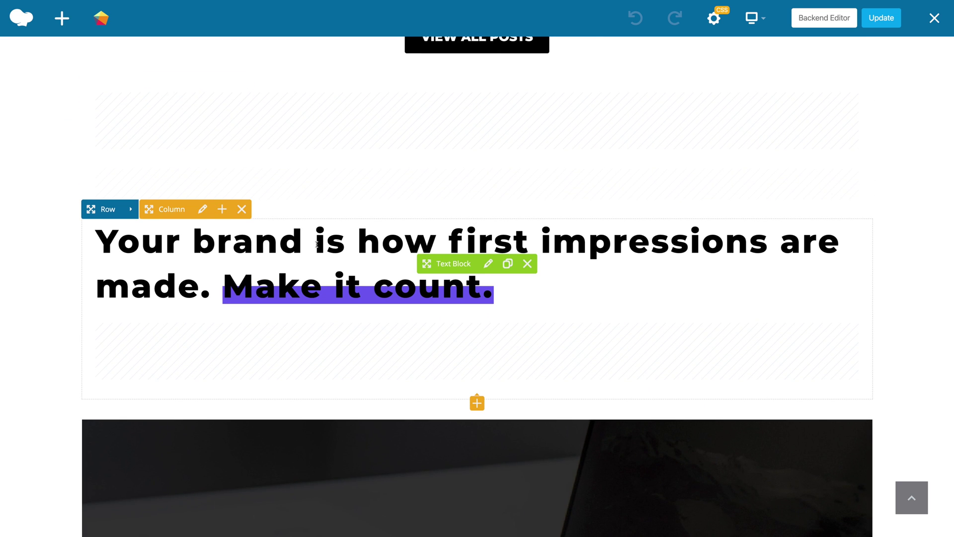
mouse_move(442, 265)
mouse_down()
mouse_move(440, 238)
mouse_move(439, 264)
mouse_up()
click(488, 261)
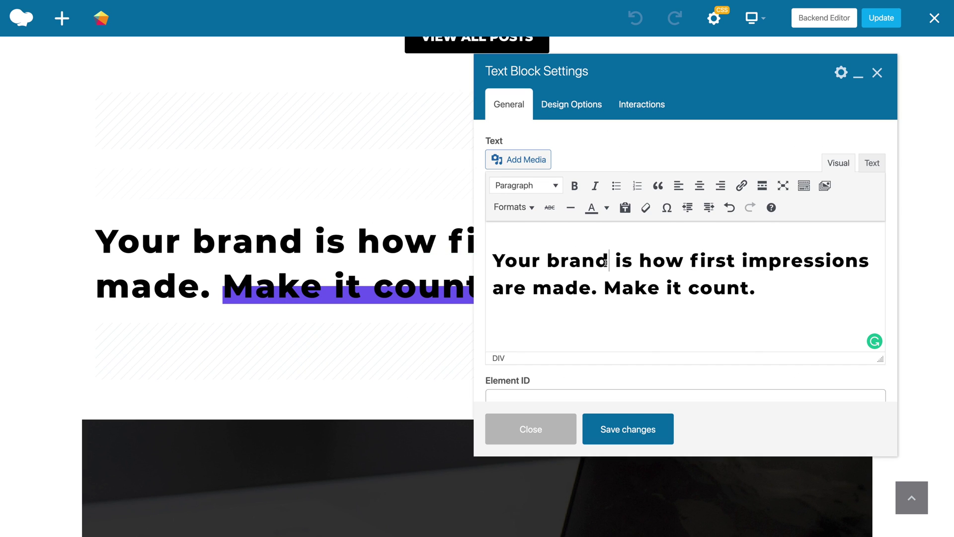
click(606, 263)
key(BackSpace)
key(BackSpace)
key(BackSpace)
key(BackSpace)
key(BackSpace)
text(company)
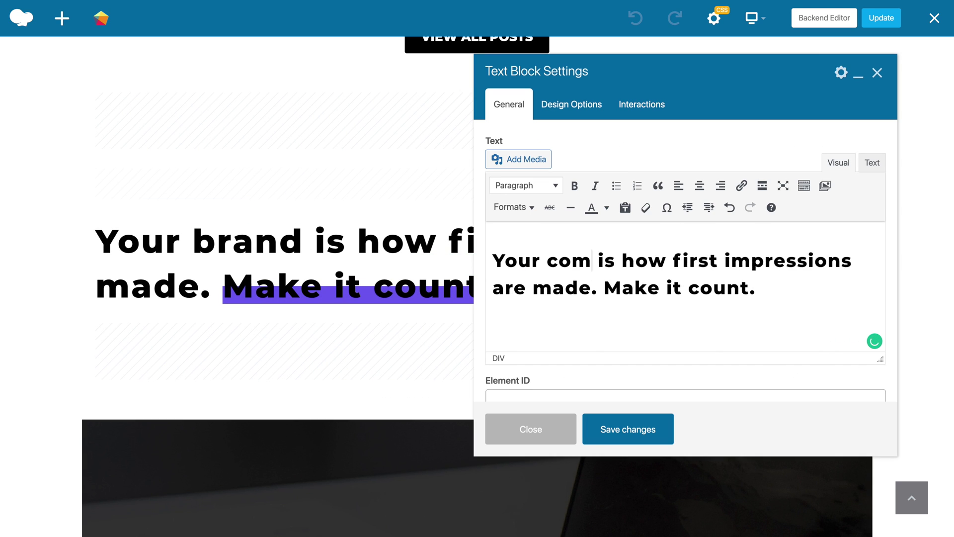
click(643, 417)
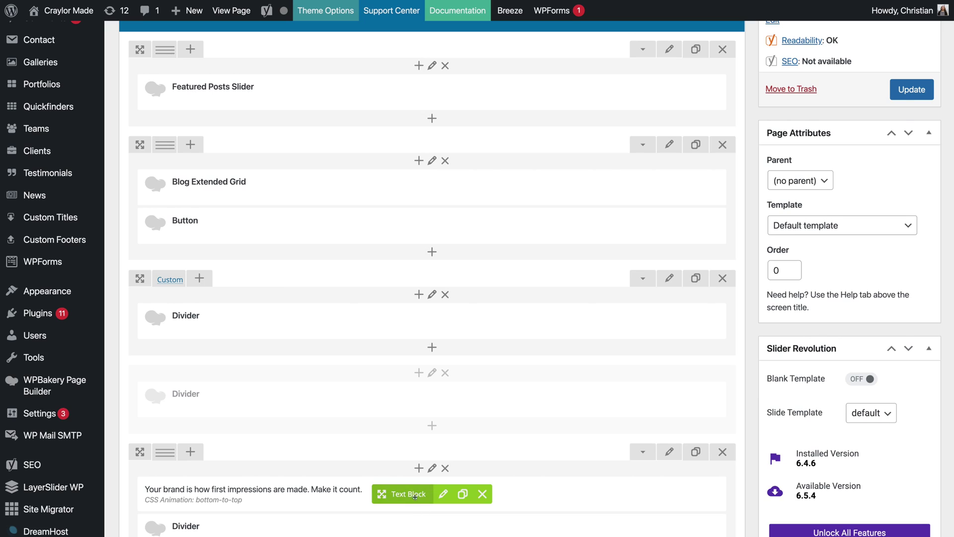
- Drag the Text Block up the page and drop it beneath the Button element
drag(379, 493, 402, 201)
drag(373, 243, 350, 279)
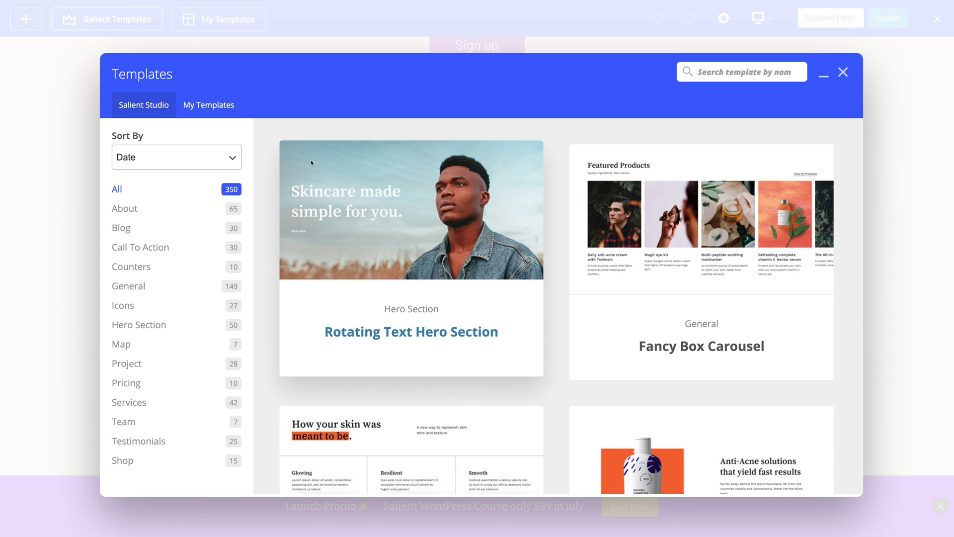
- Insert the Rotating Text Hero Section template and open its Rotating Words Title settings
click(406, 332)
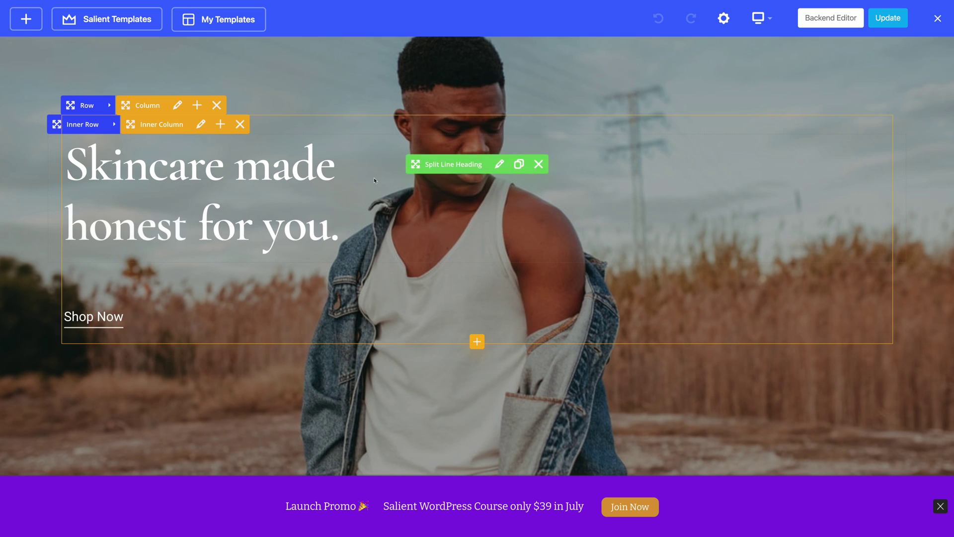
click(504, 226)
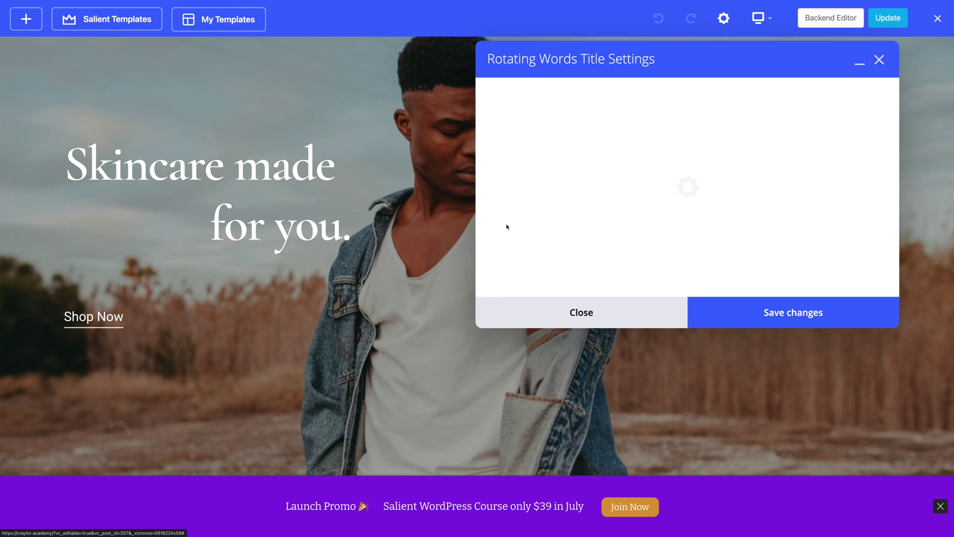
scroll(645, 276, down, 1)
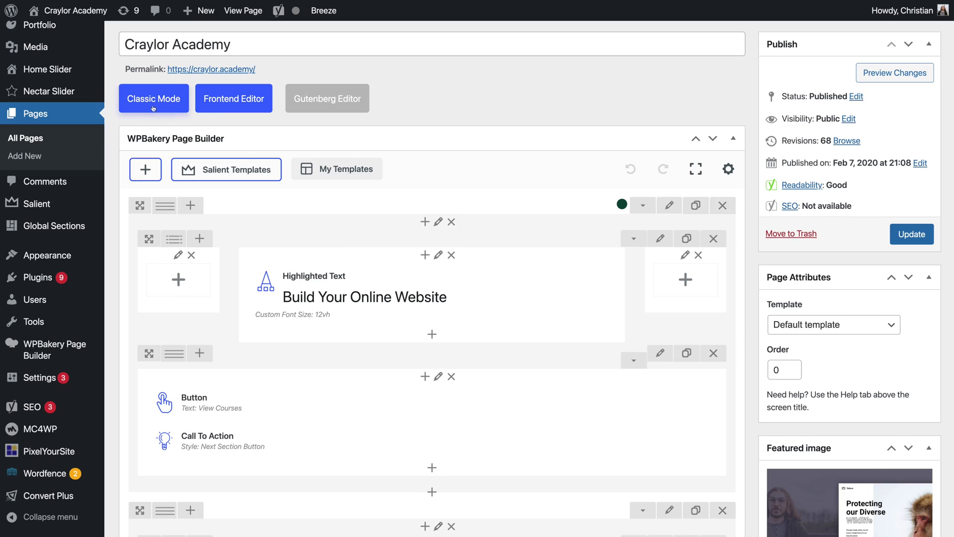
- Switch to the classic shortcode editor, then add a Google Fonts Heading element to the page
click(152, 99)
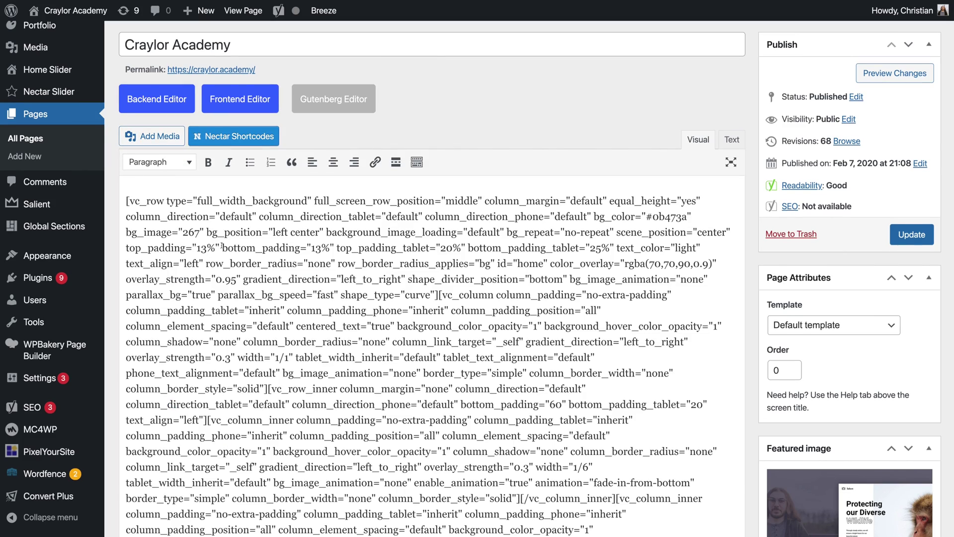
scroll(219, 242, down, 10)
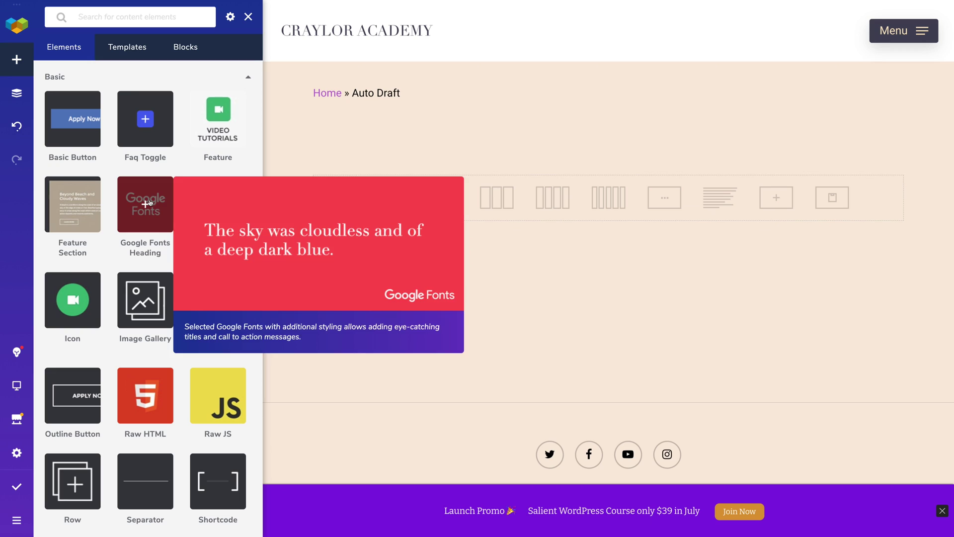
drag(147, 203, 426, 148)
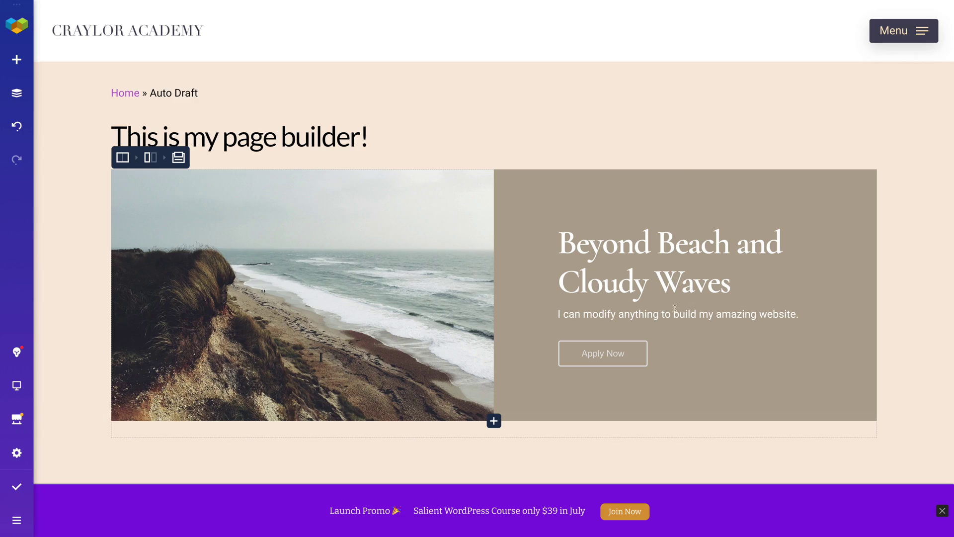
- Add 'This is my block of text that is super duper important!' below the paragraph and select the 'Beyond Beach and Cloudy Waves' heading
click(677, 311)
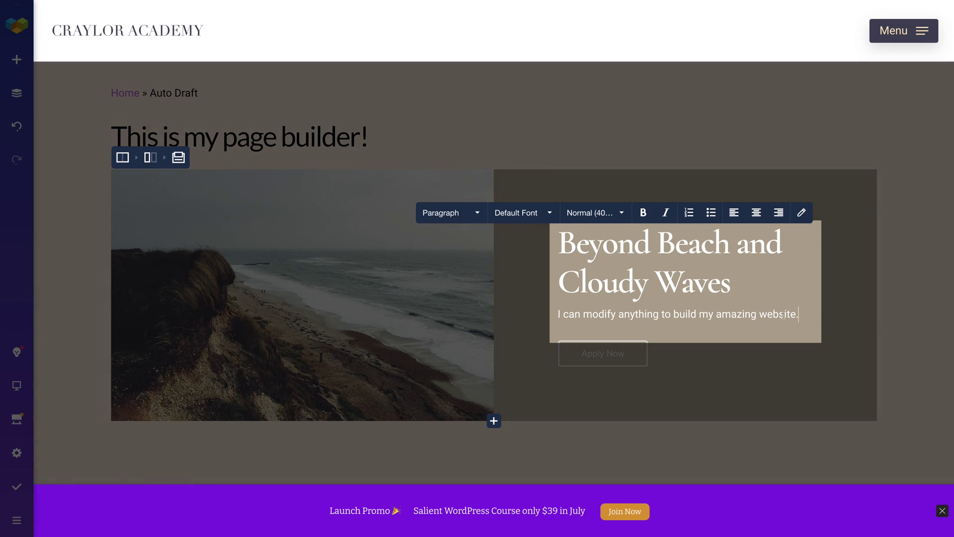
key(Return)
text(This is my block of text that is super duper important!)
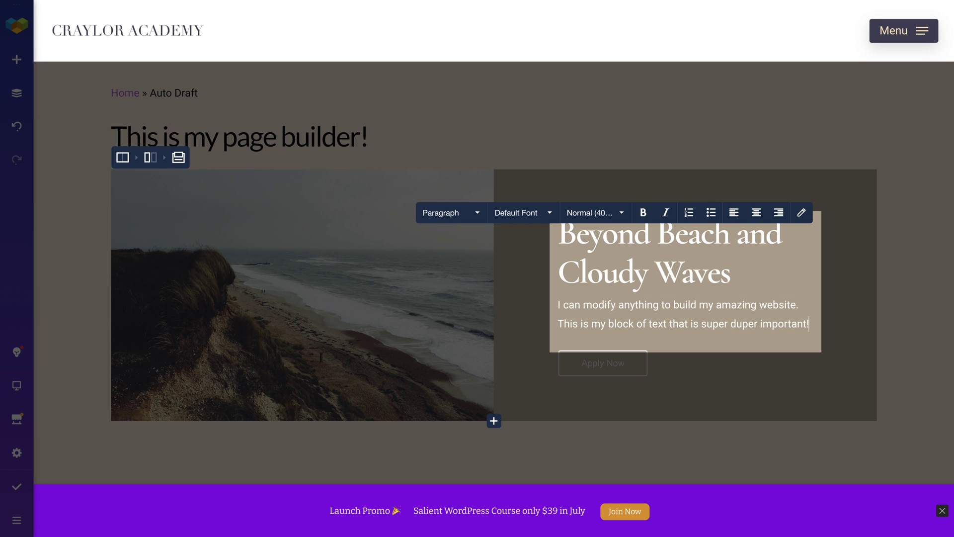
drag(733, 275, 559, 225)
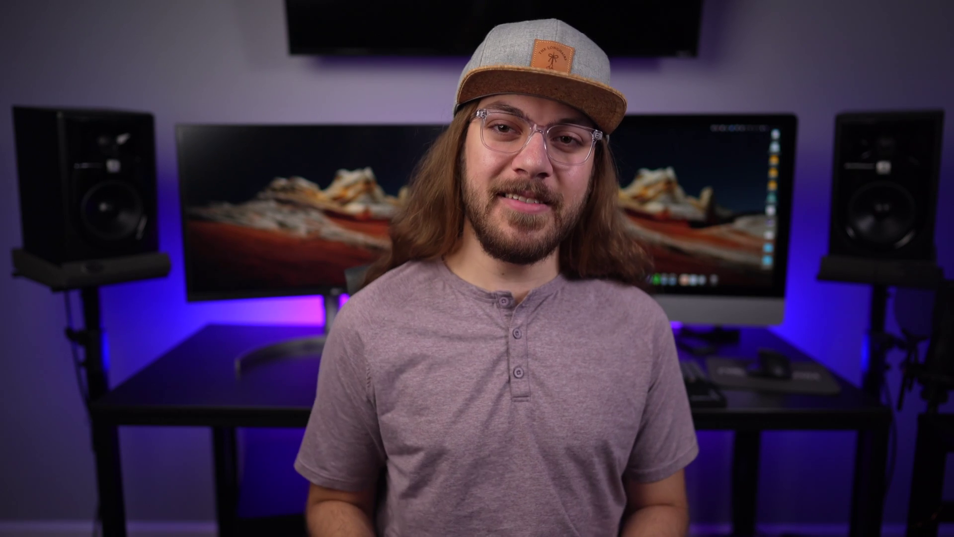